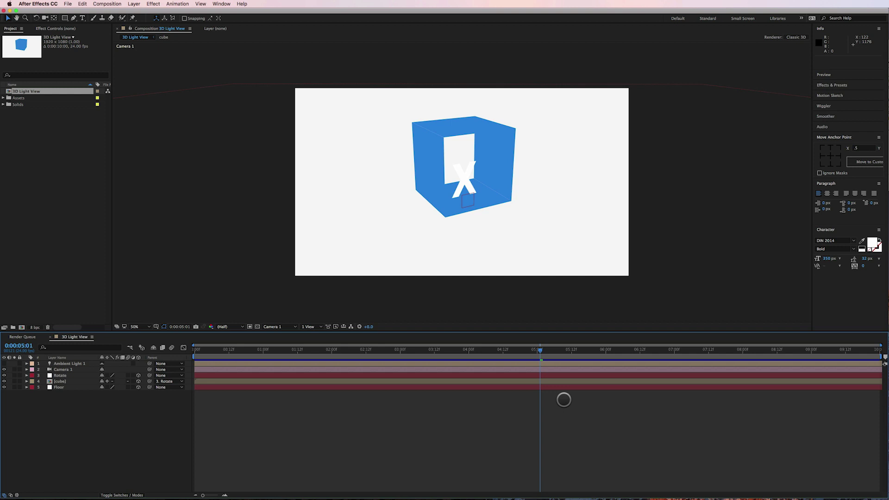
- Show Active Camera and Camera 1 side by side in a 2 Views - Horizontal layout
key("c")
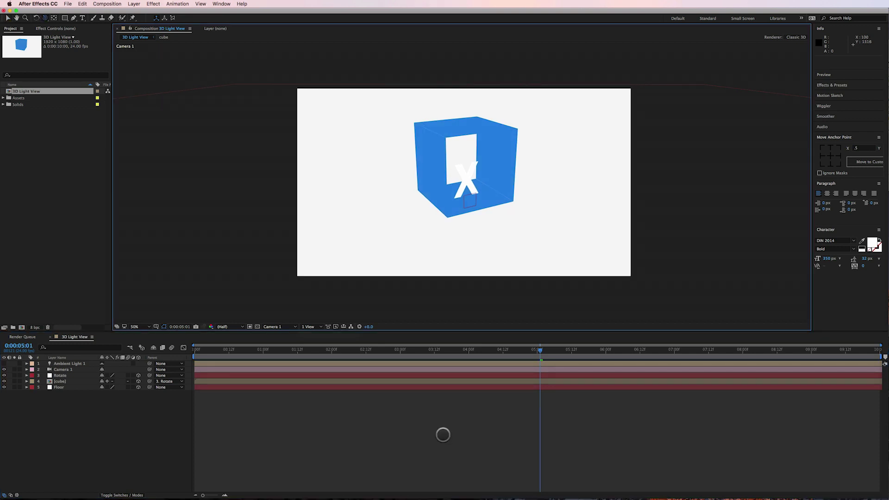
left_click(313, 328)
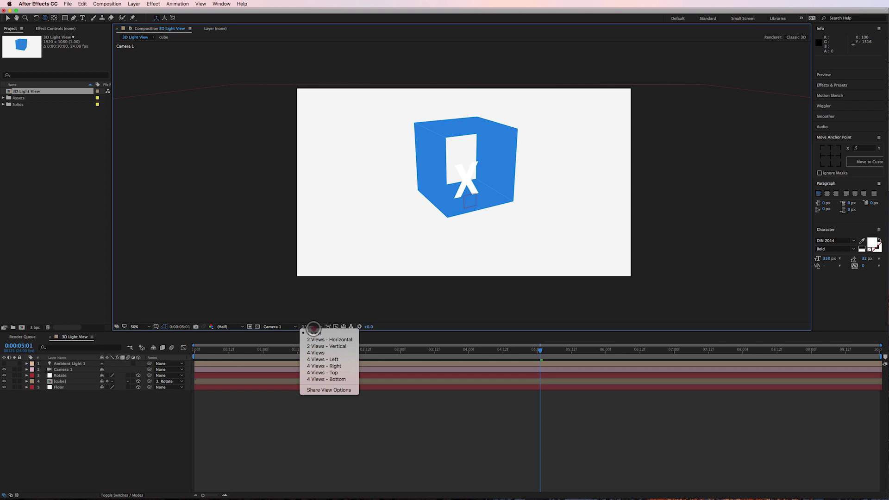
left_click(314, 339)
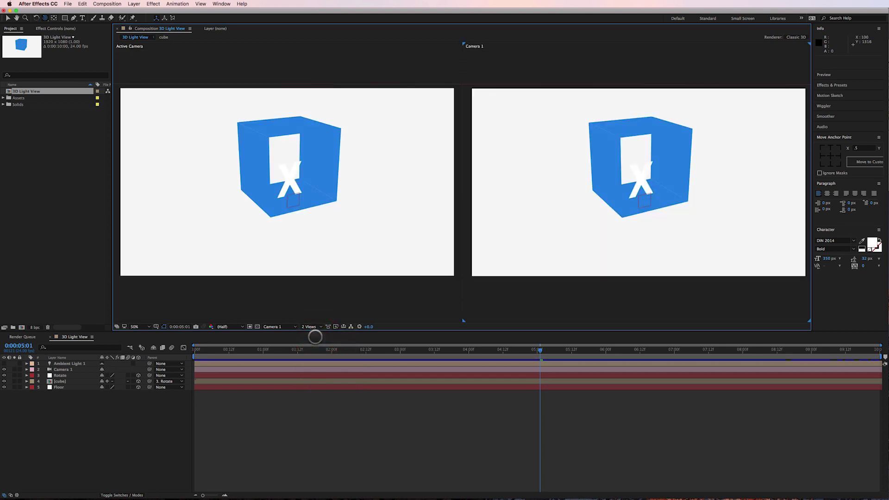
- Add a new Spot Light 1 layer, keeping the default Spot light type
left_click(61, 364)
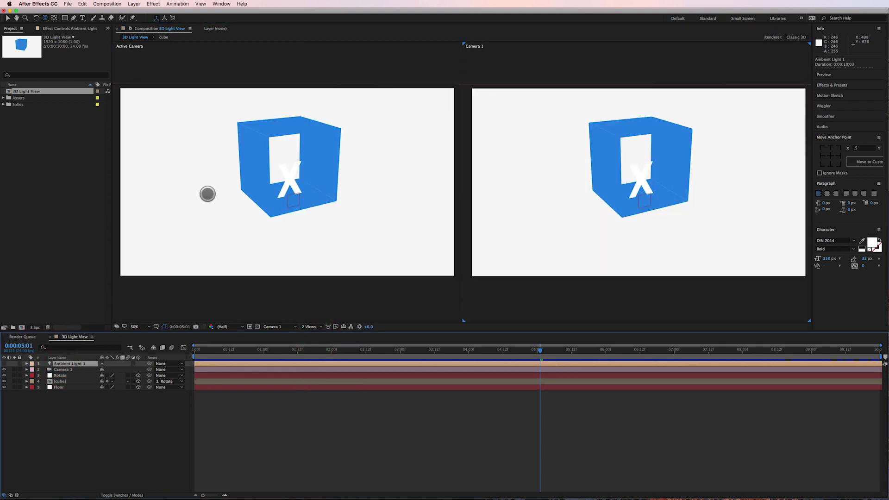
left_click(134, 3)
mouse_move(199, 12)
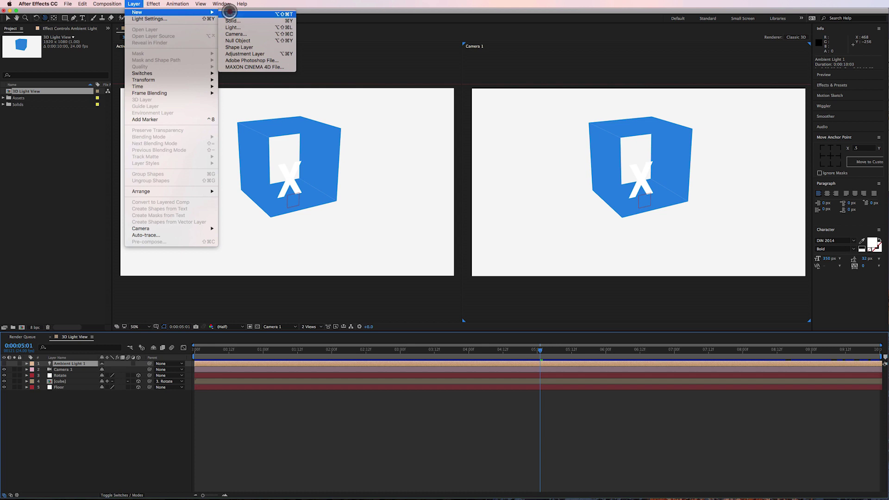
left_click(233, 28)
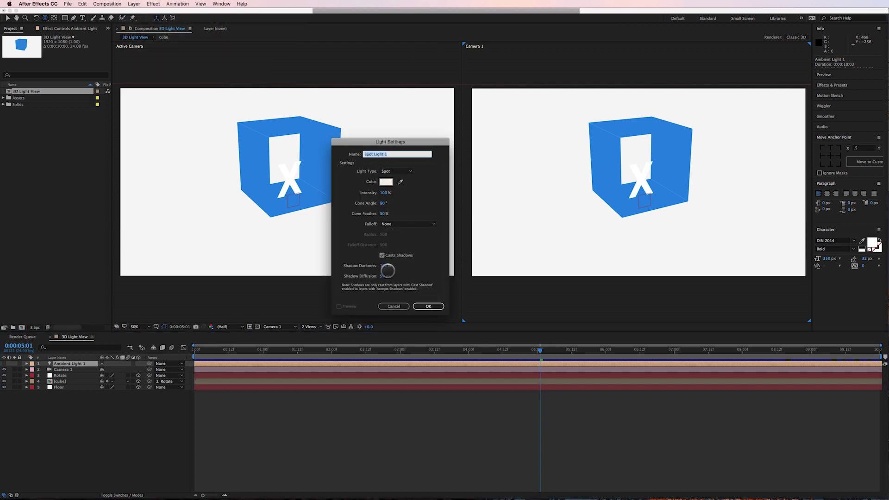
left_click(428, 306)
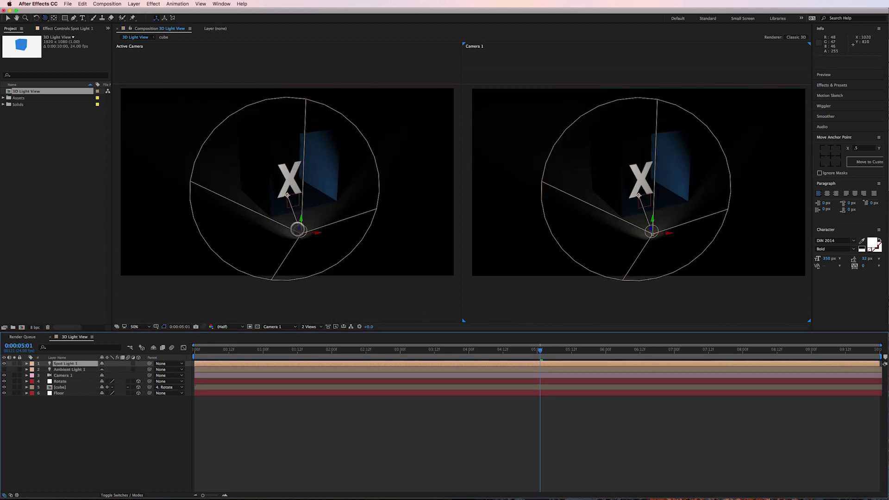
- Move Spot Light 1 and its aim point above and right of the cube, casting its shadow leftward
key("v")
left_click_drag(300, 230, 365, 278)
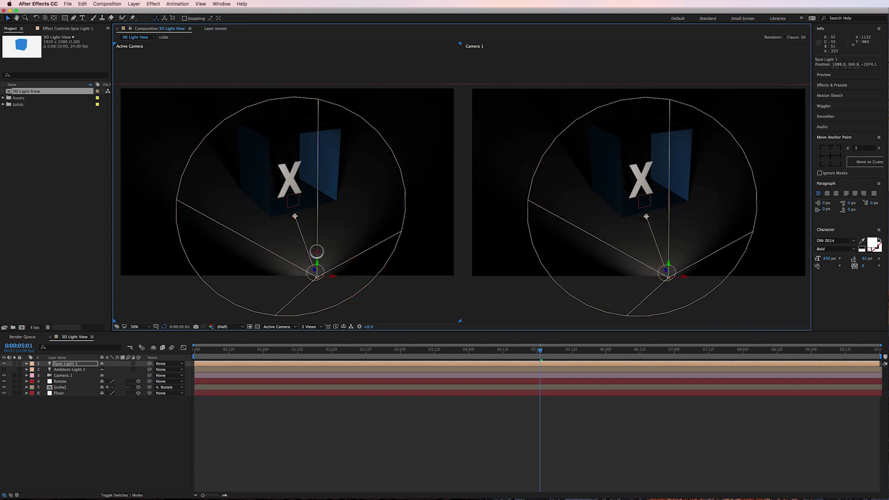
left_click_drag(317, 251, 319, 223)
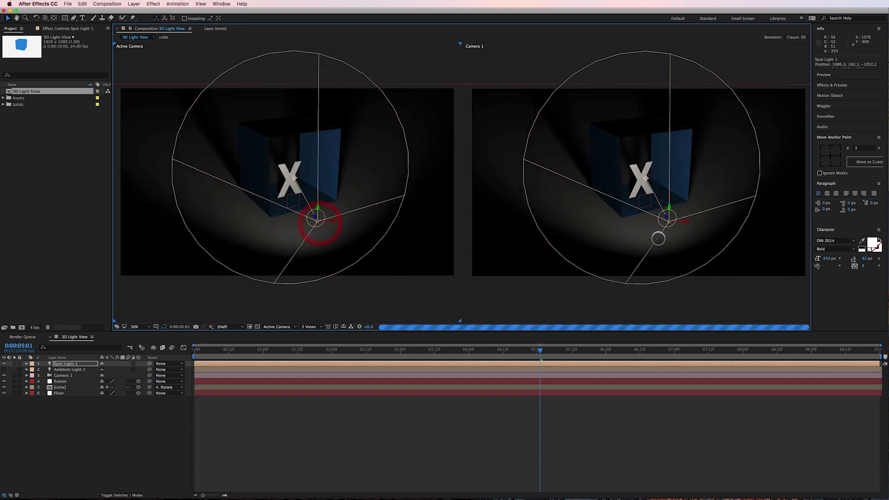
left_click_drag(666, 216, 702, 241)
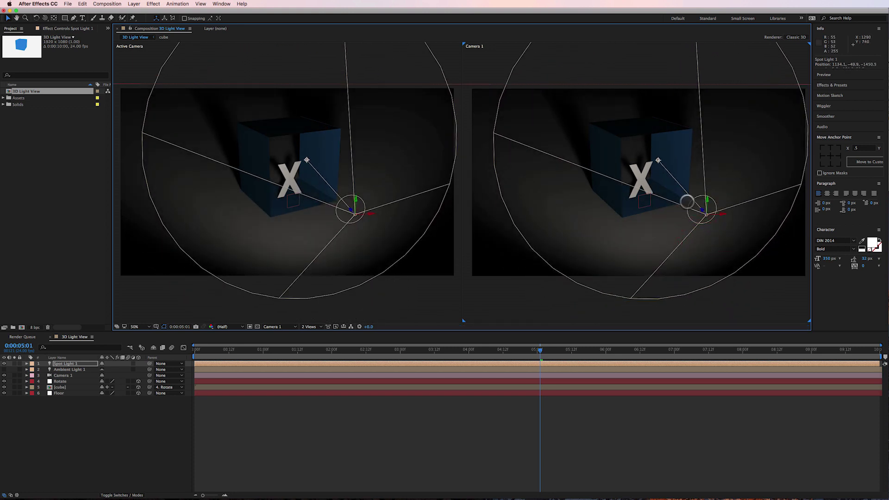
left_click_drag(657, 159, 640, 174)
left_click_drag(706, 203, 800, 221)
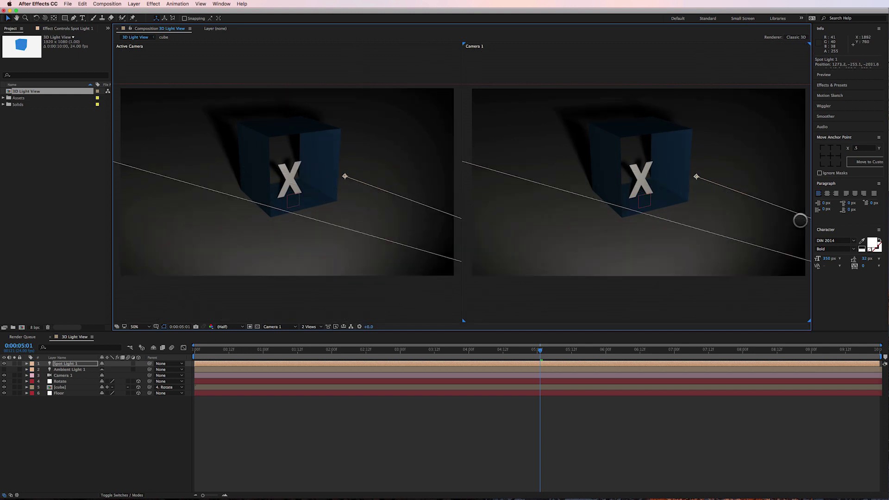
scroll(693, 217, "down", 6)
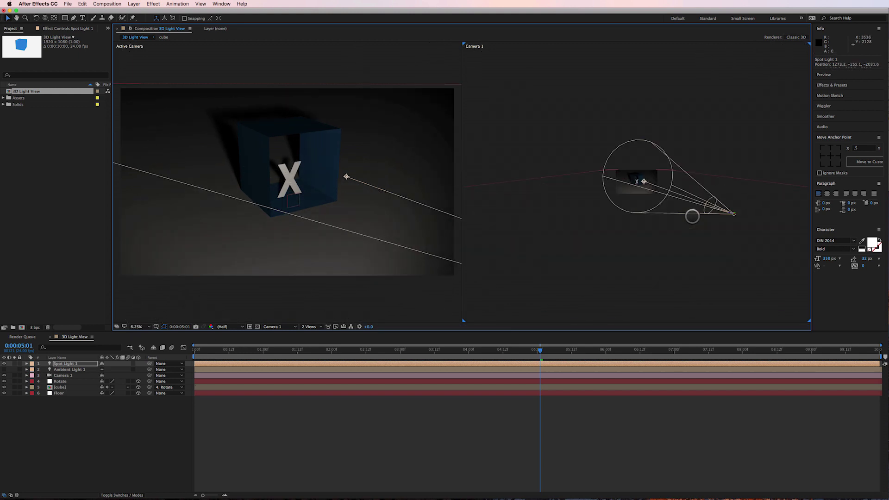
scroll(692, 216, "up", 2)
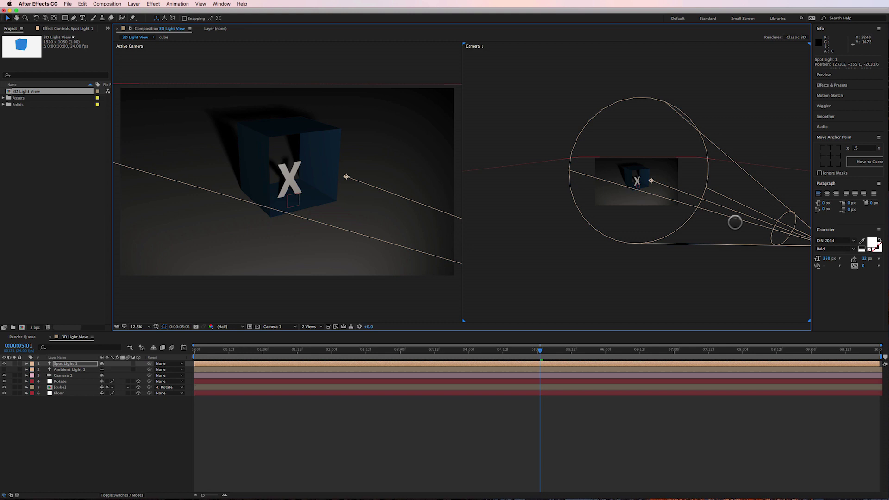
scroll(735, 222, "up", 4)
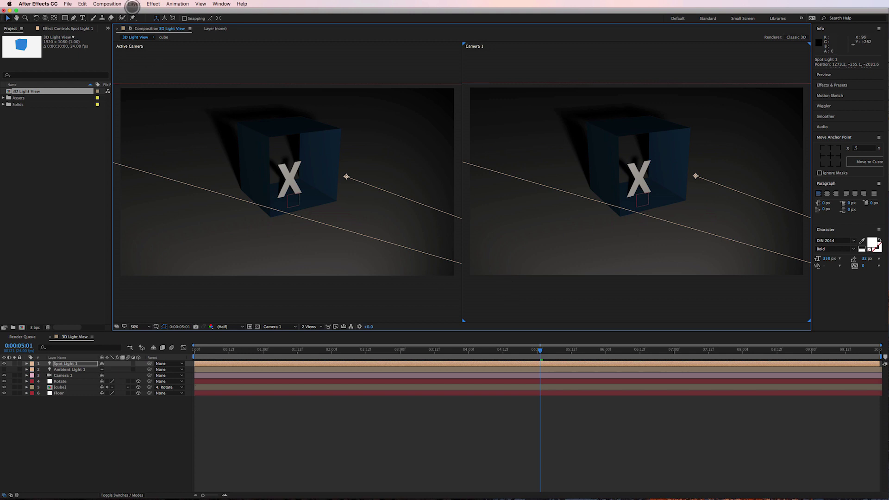
- Create a two-node camera named Light View
left_click(132, 6)
mouse_move(139, 12)
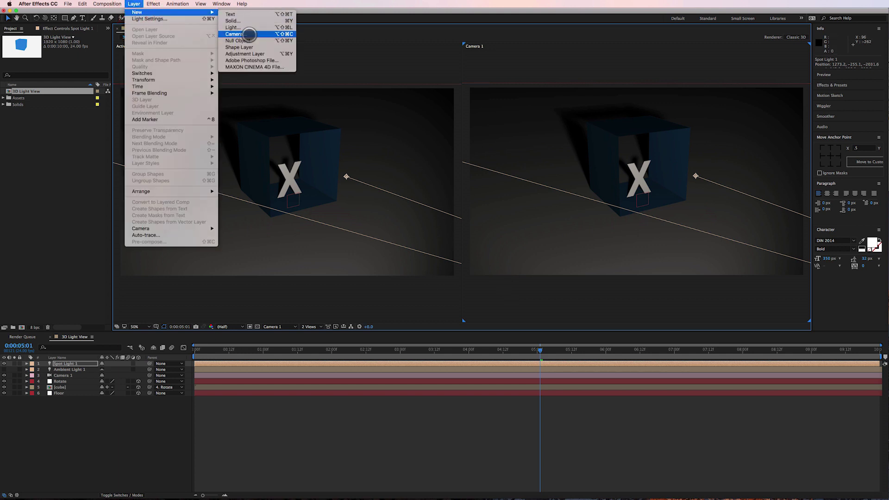
left_click(249, 34)
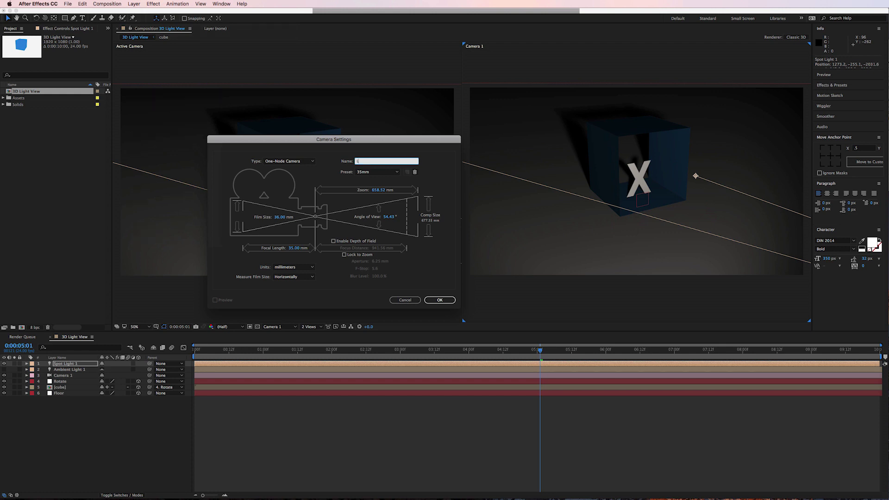
left_click(277, 160)
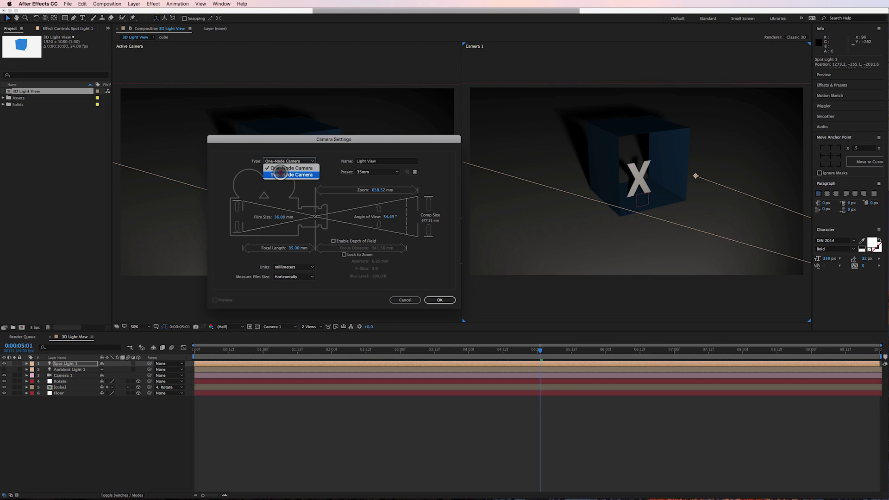
left_click(281, 174)
left_click(440, 299)
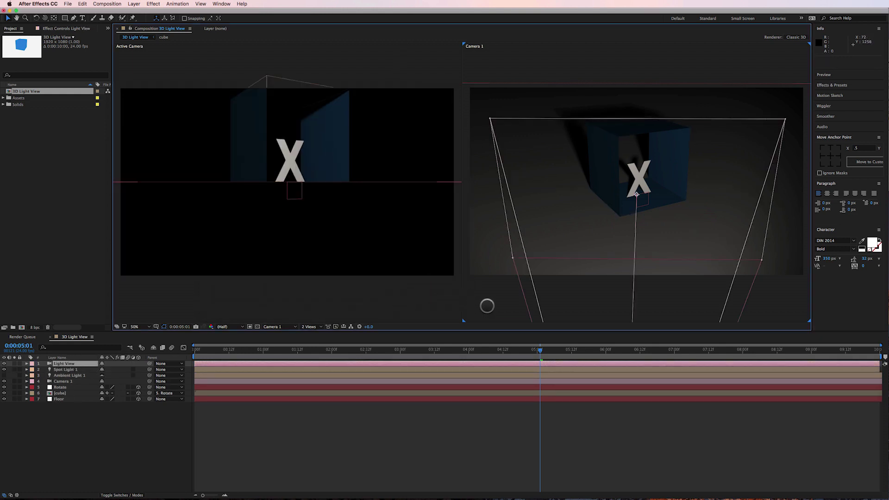
- Set the left viewer to Light View, turn on Ambient Light 1, and select Spot Light 1
left_click(486, 305)
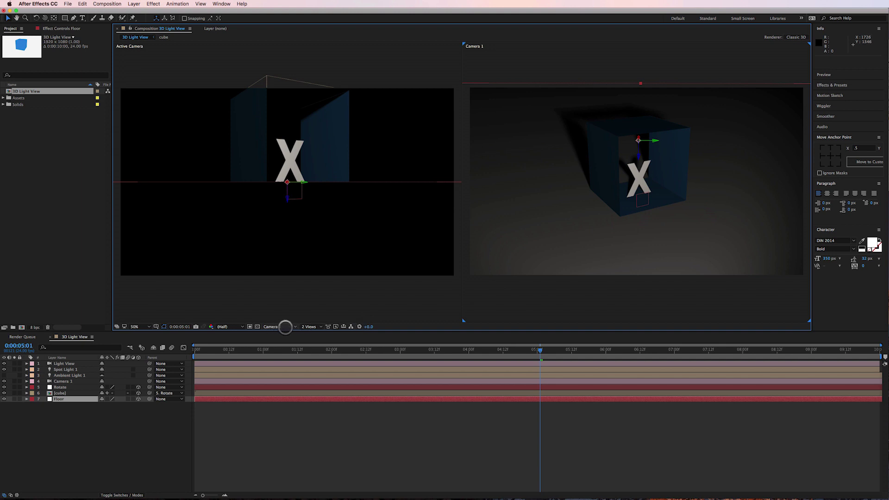
left_click(331, 302)
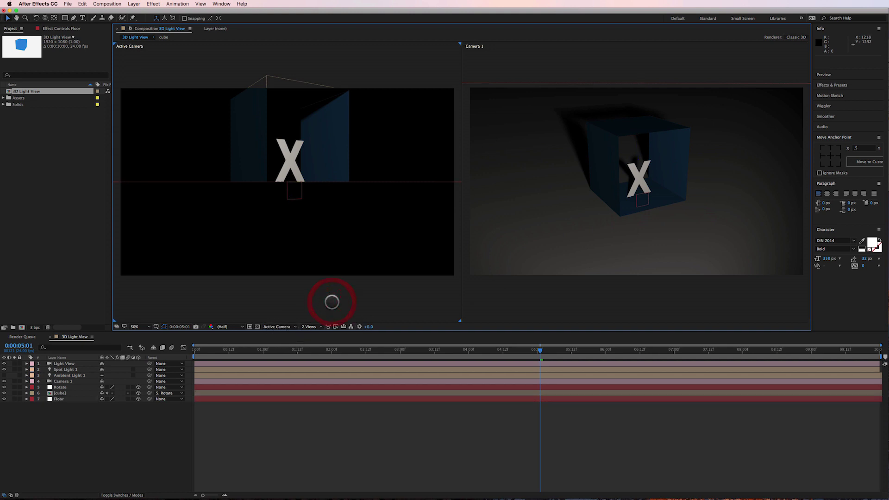
left_click(285, 326)
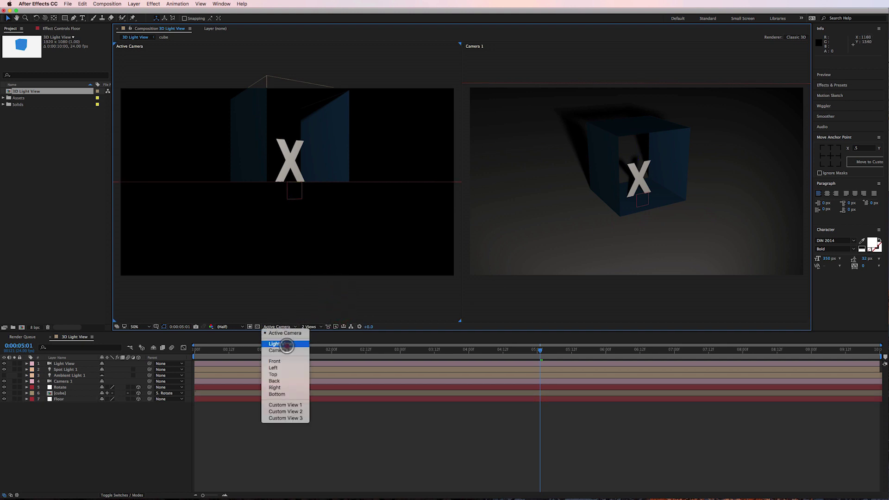
left_click(287, 345)
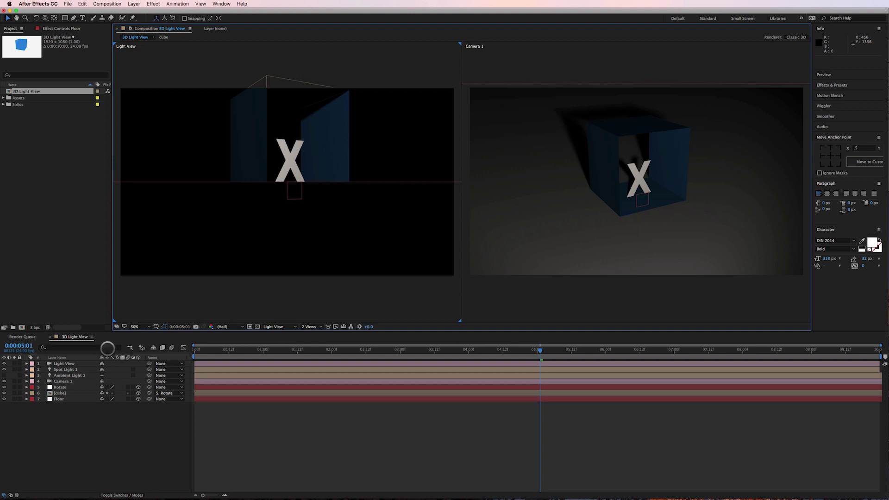
left_click(64, 364)
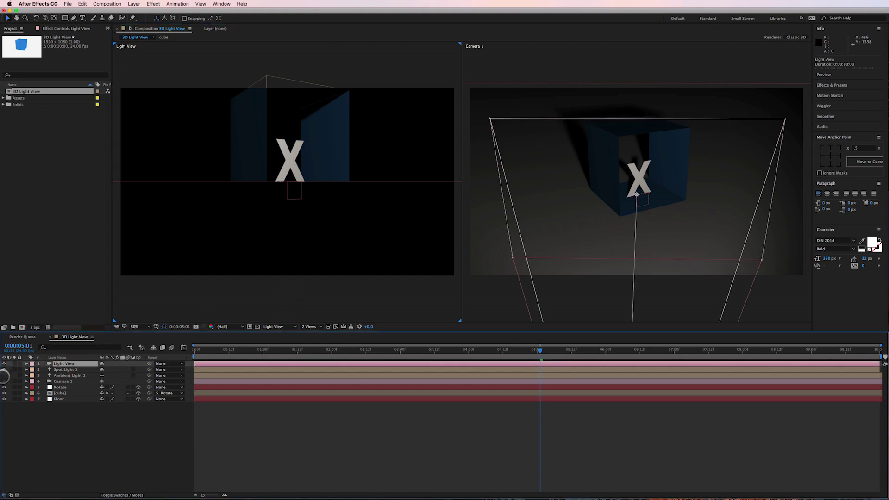
left_click(4, 375)
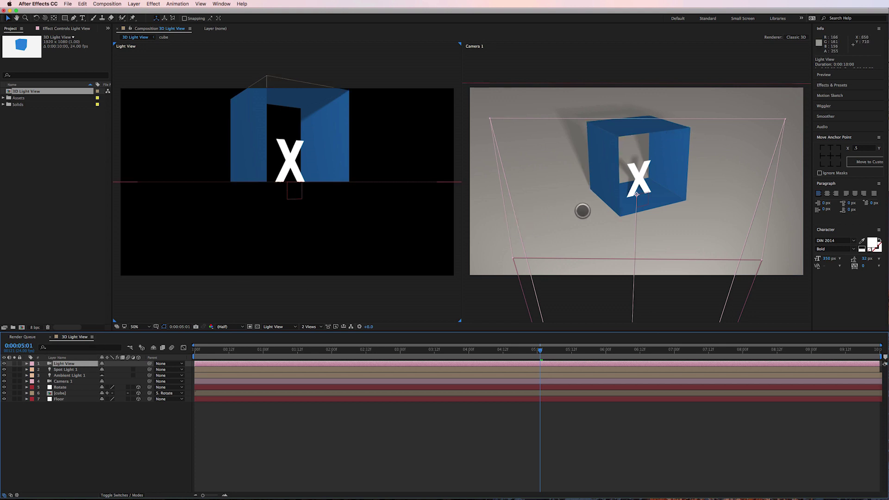
left_click(63, 369)
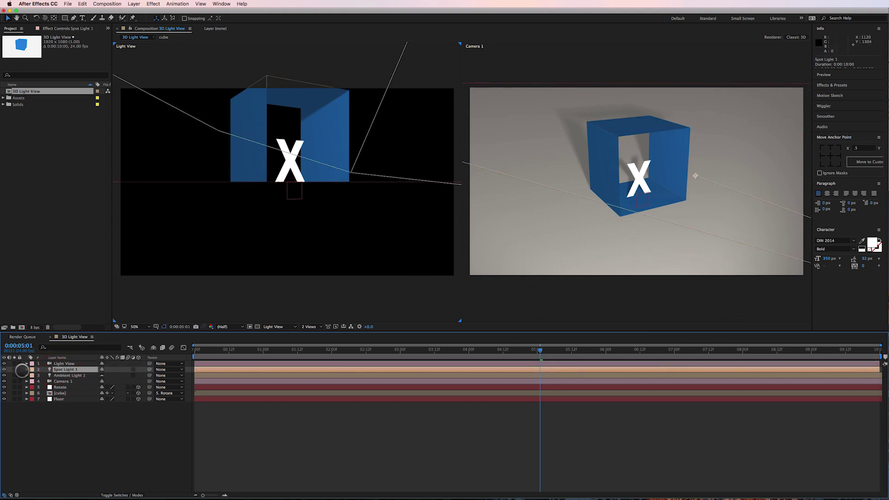
- Expand the Transform properties of Spot Light 1 and the Light View camera
left_click(26, 370)
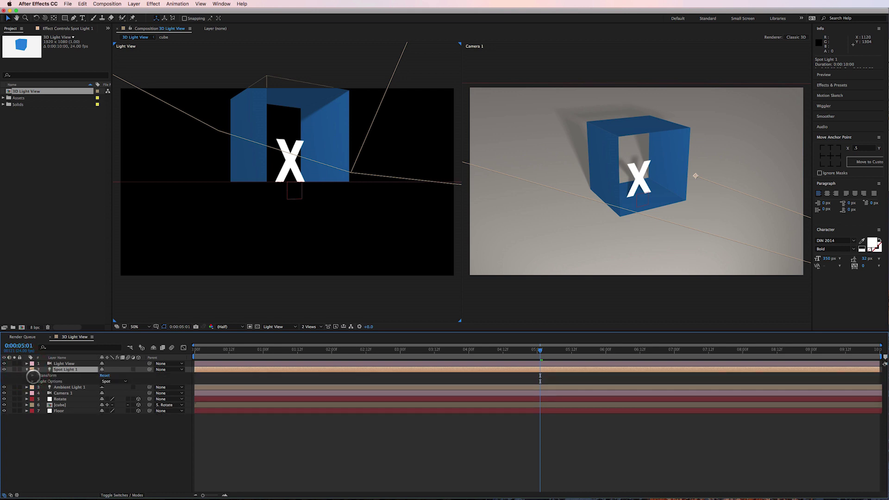
left_click(32, 375)
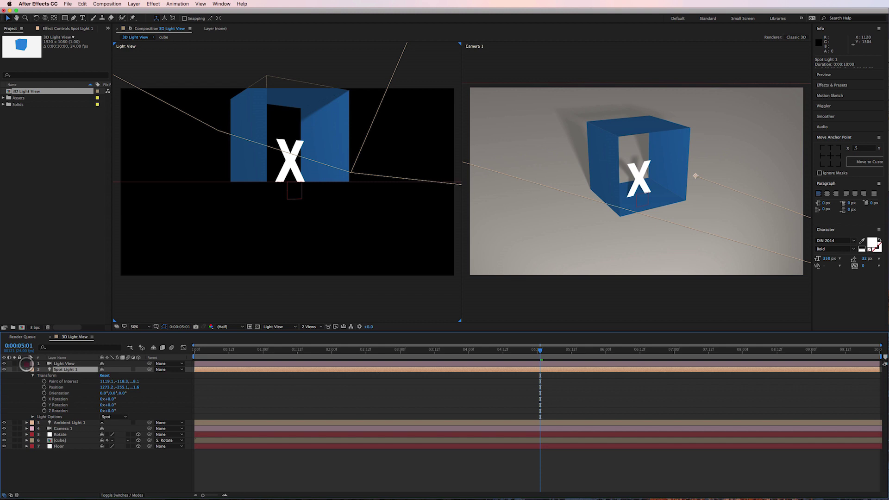
left_click(27, 363)
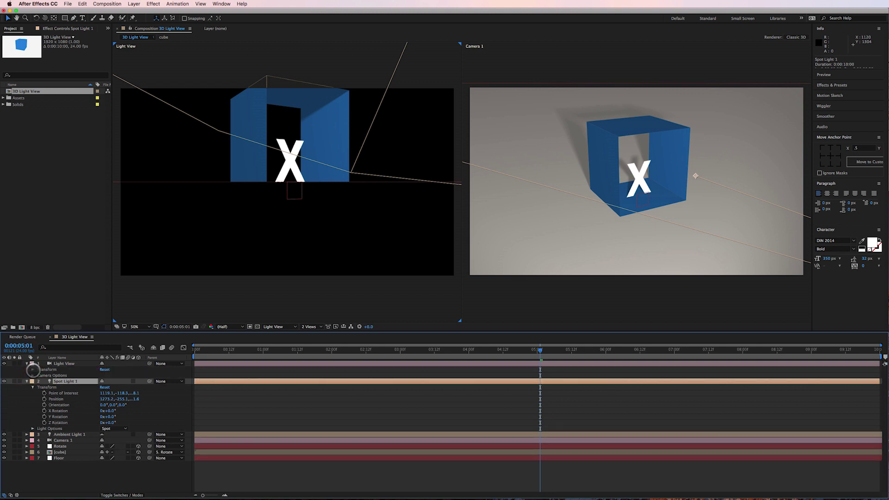
left_click(49, 369)
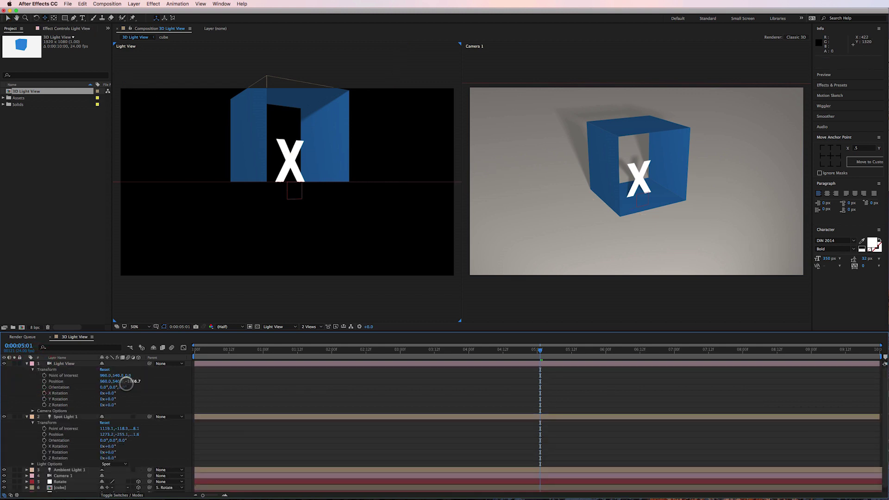
left_click(65, 417)
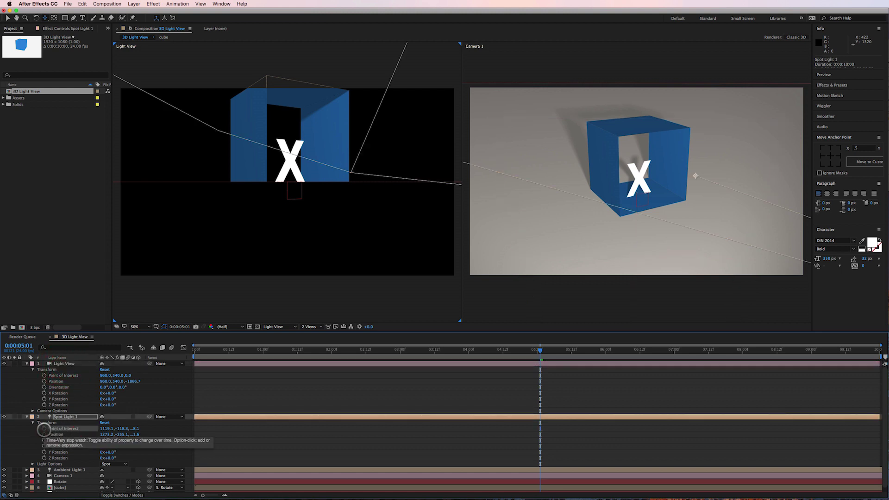
- Link Spot Light 1's Point of Interest and Position to Light View's properties with expressions
left_click(43, 429, "alt")
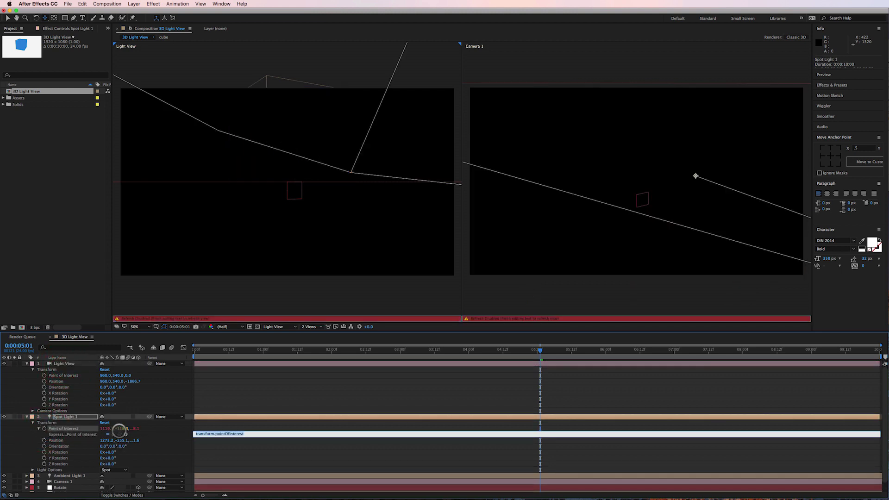
left_click_drag(120, 434, 67, 376)
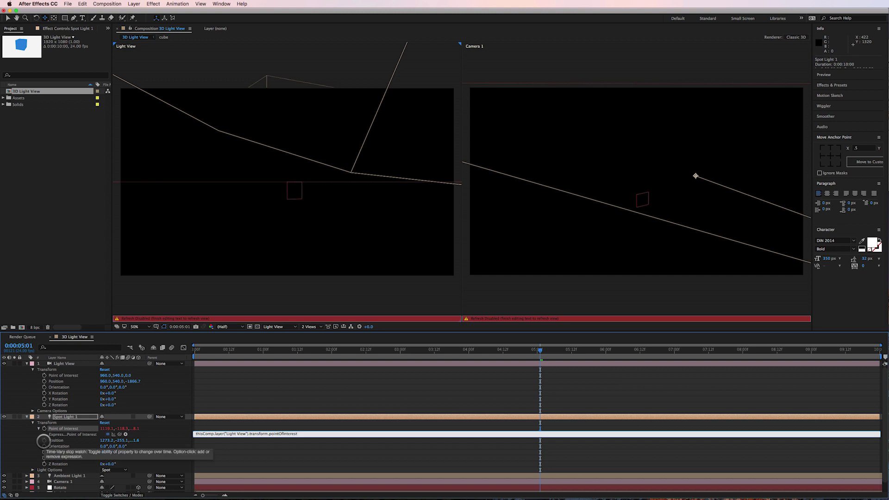
left_click(44, 440, "alt")
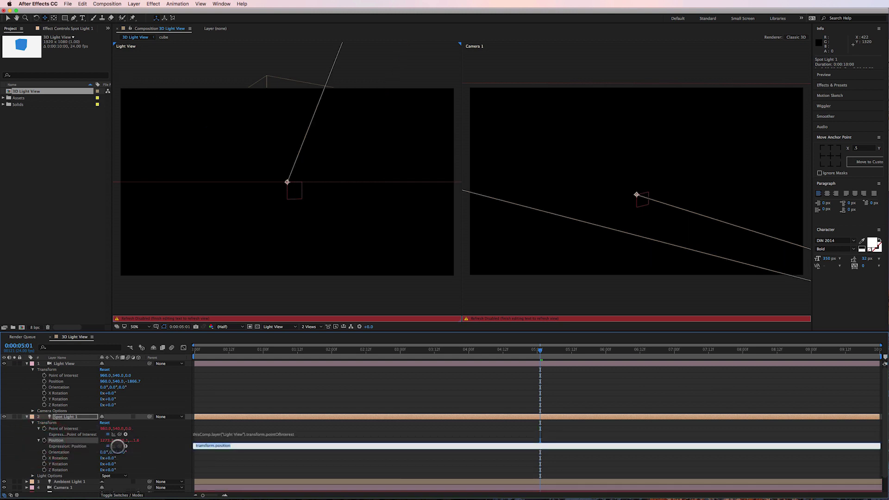
left_click_drag(120, 446, 58, 382)
left_click(66, 364)
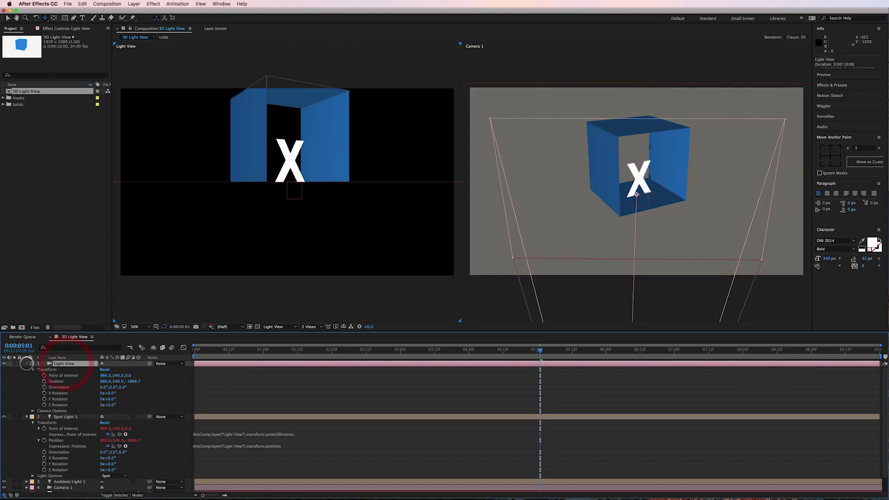
left_click(26, 364)
- Orbit and track the Light View camera so the linked spotlight throws the cube's shadow back-left
left_click(26, 368)
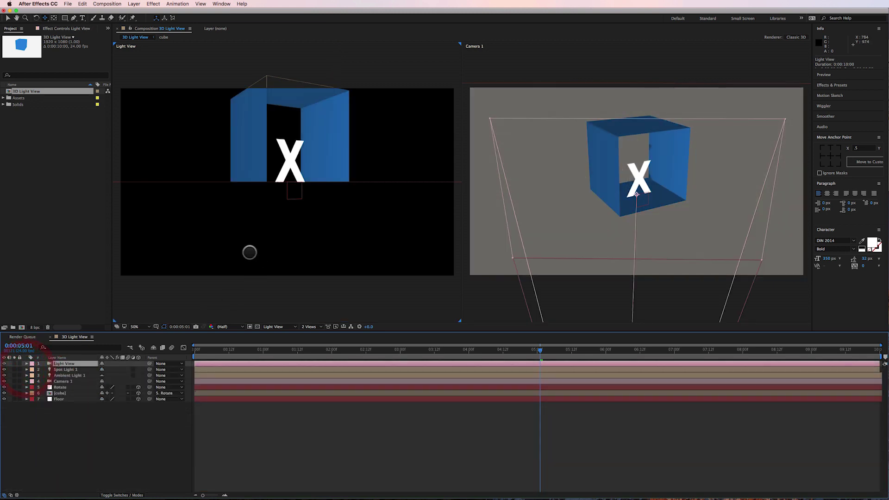
left_click_drag(45, 18, 61, 18)
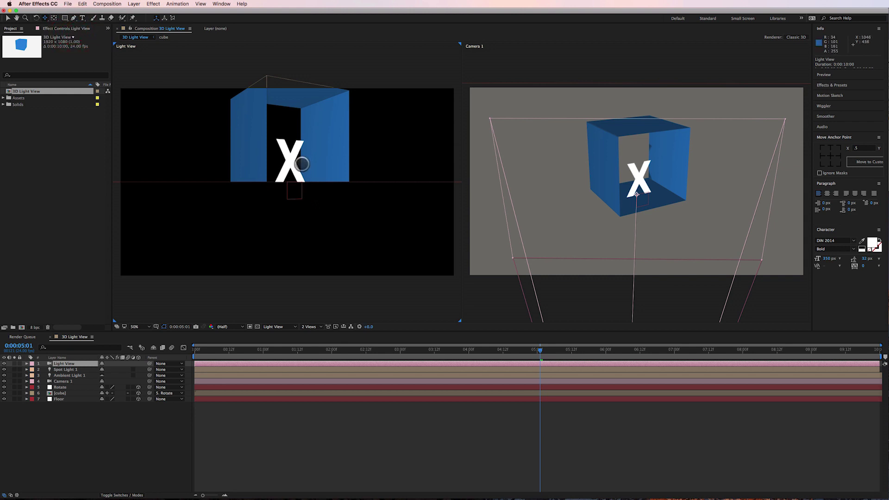
left_click_drag(298, 177, 290, 253)
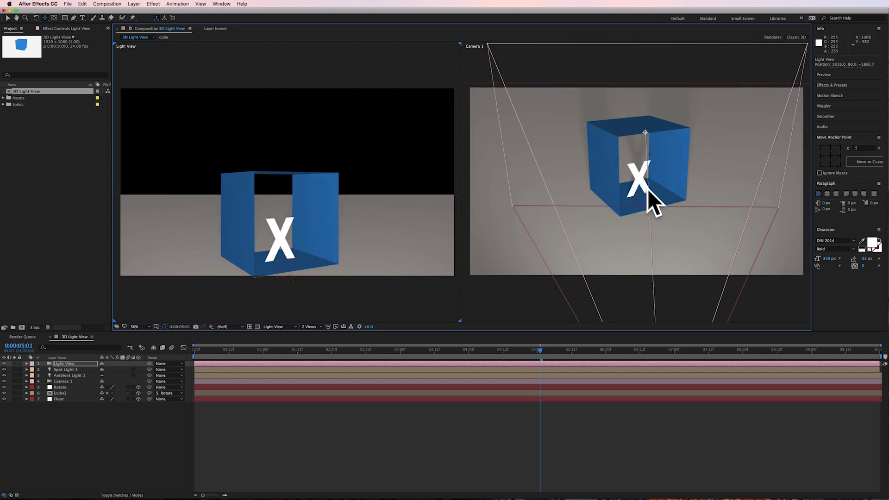
left_click_drag(288, 238, 184, 227)
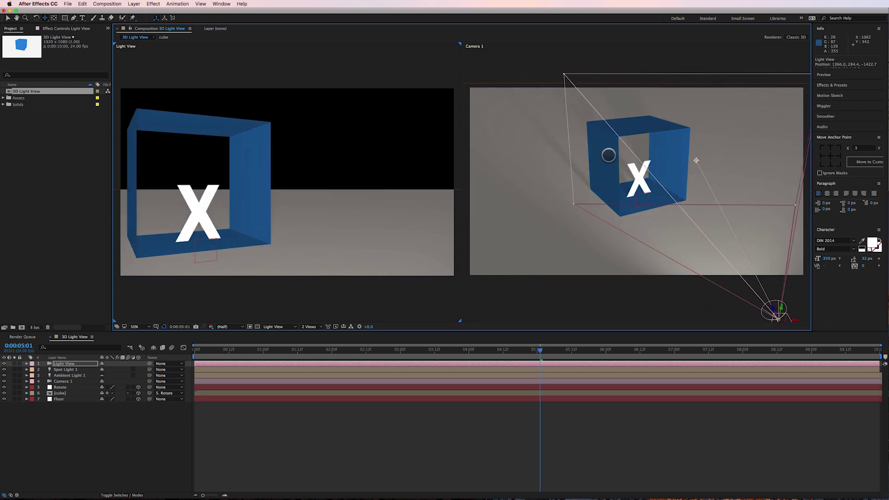
left_click_drag(262, 220, 283, 225)
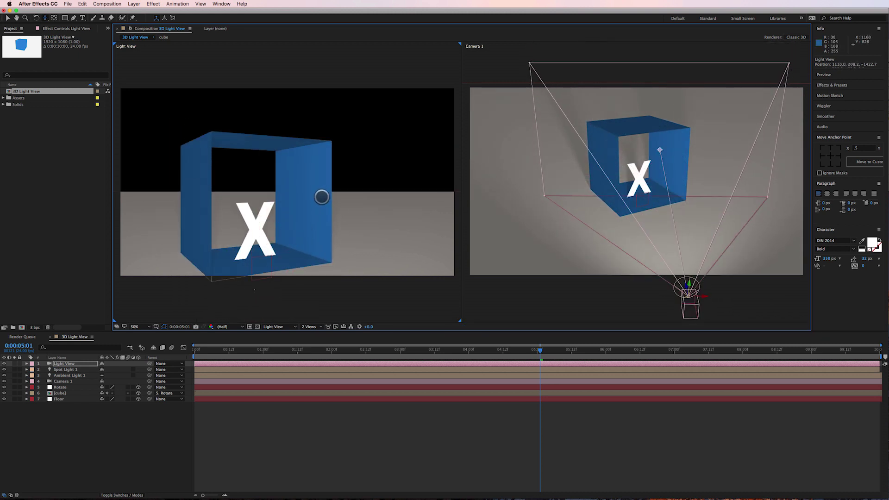
left_click_drag(315, 199, 355, 198)
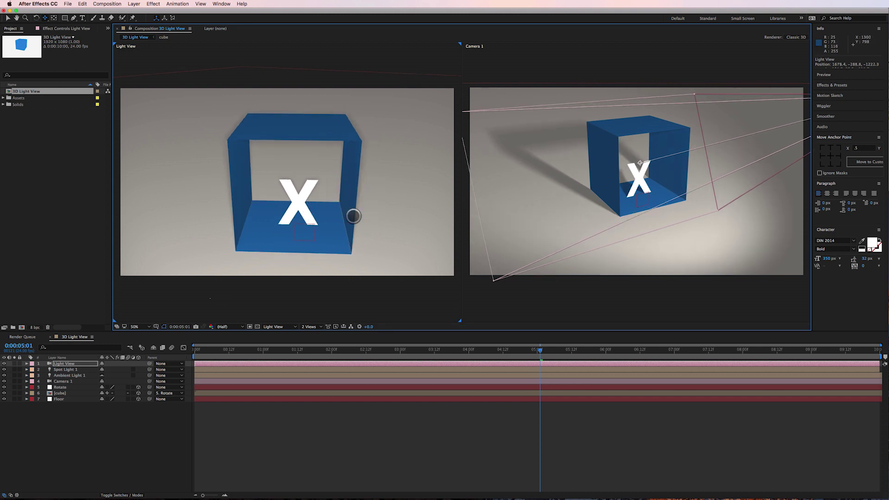